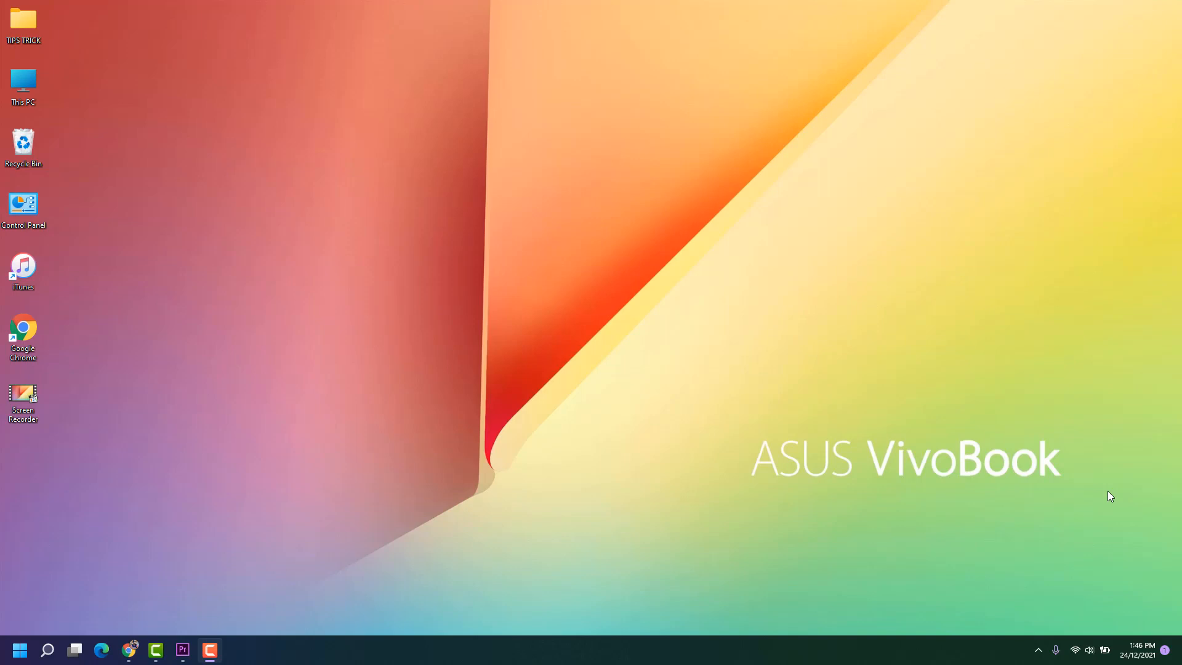
Step: Switch to Premiere Pro and place Screen Recorder.mp4 at the start of the empty timeline to create a sequence
left_click(183, 650)
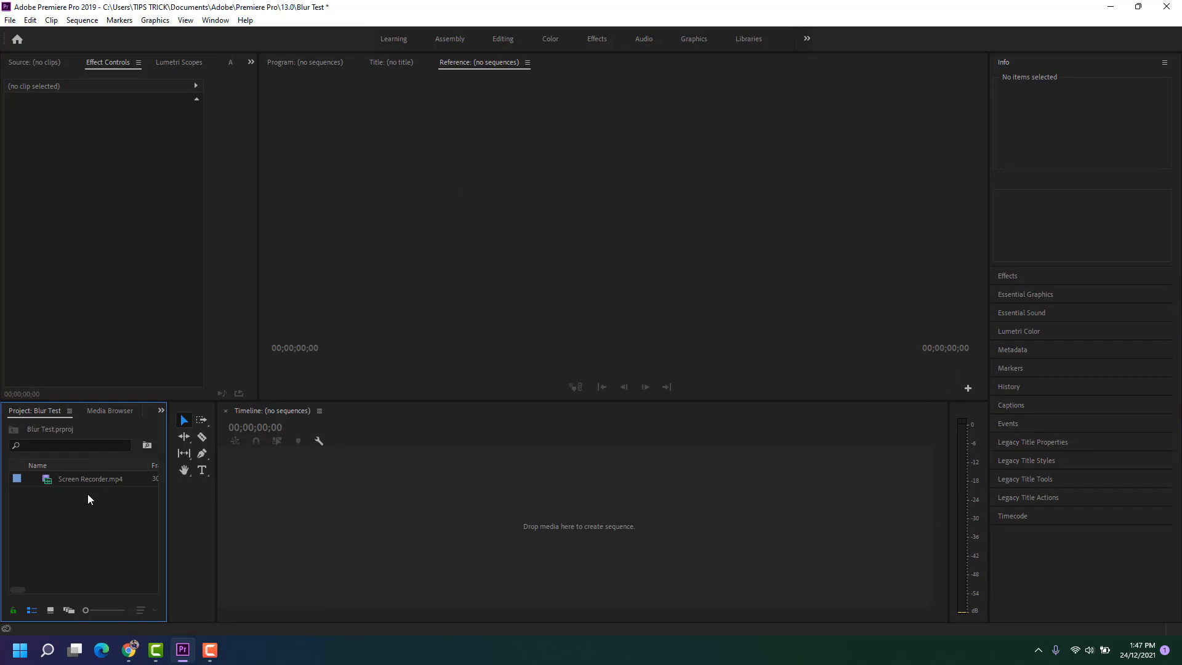
left_click(80, 480)
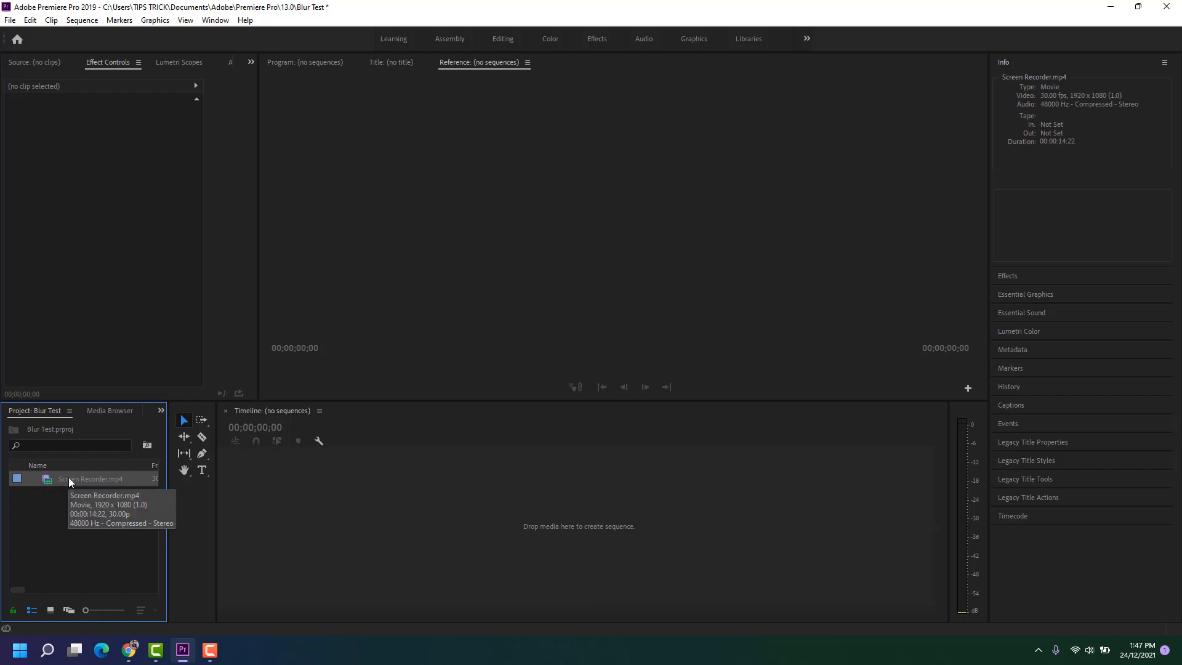
left_click_drag(68, 478, 362, 502)
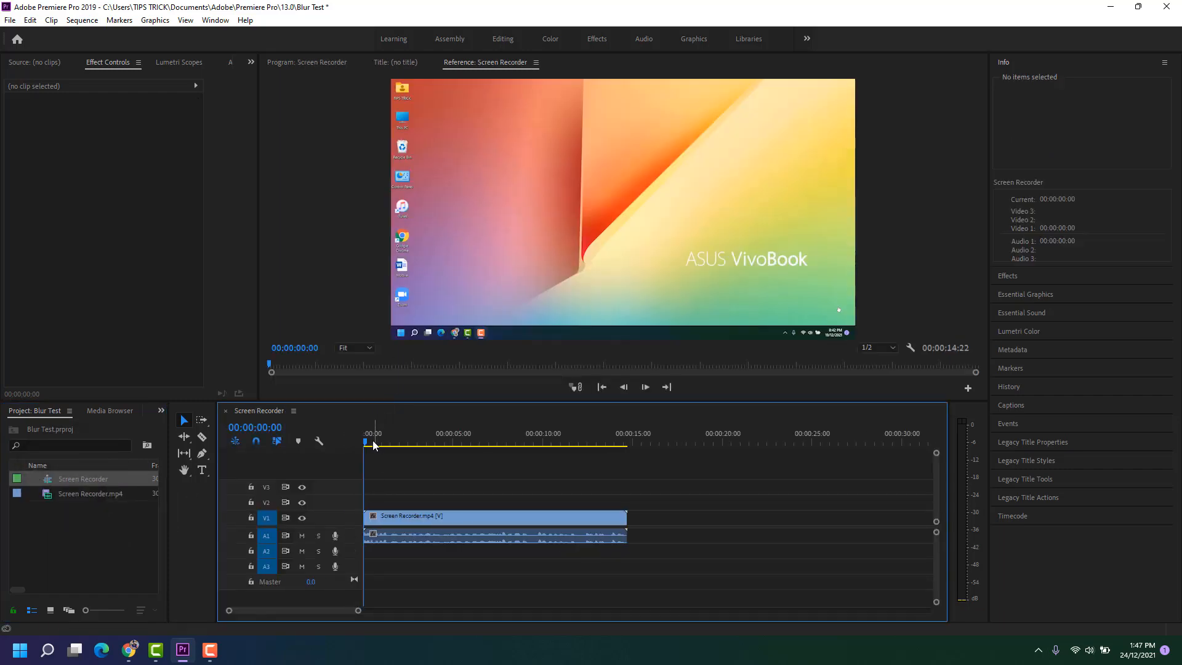
Step: Unlink the Screen Recorder.mp4 clip's audio from its video and delete the audio from track A1
left_click(451, 442)
left_click(426, 517)
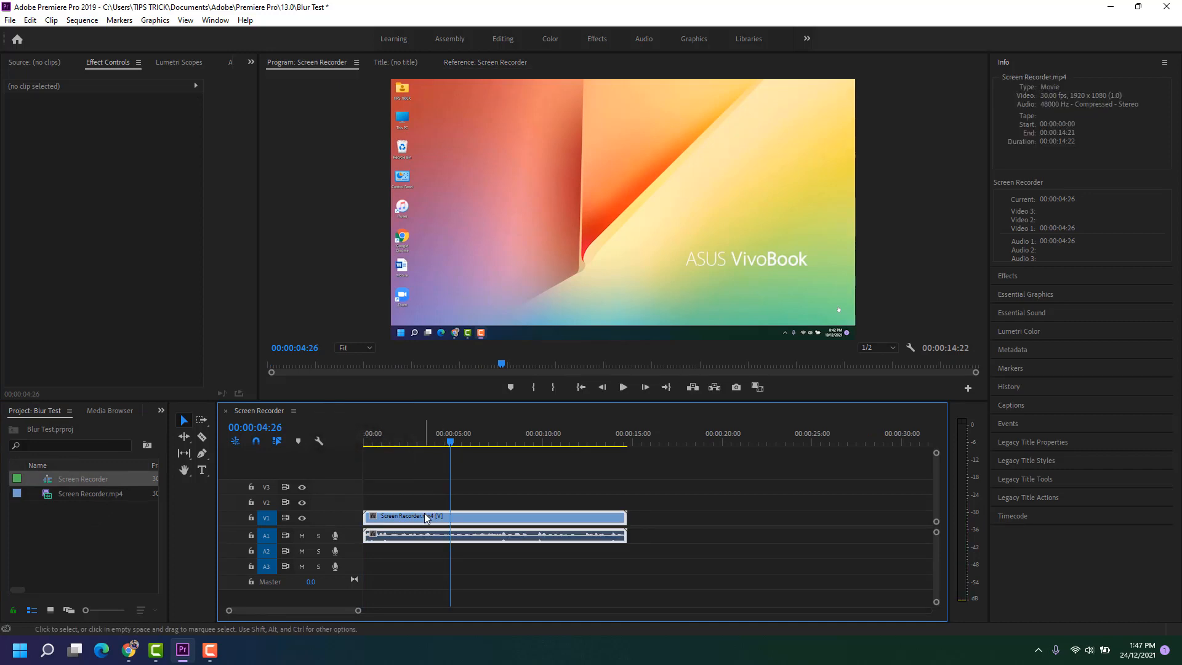
right_click(425, 516)
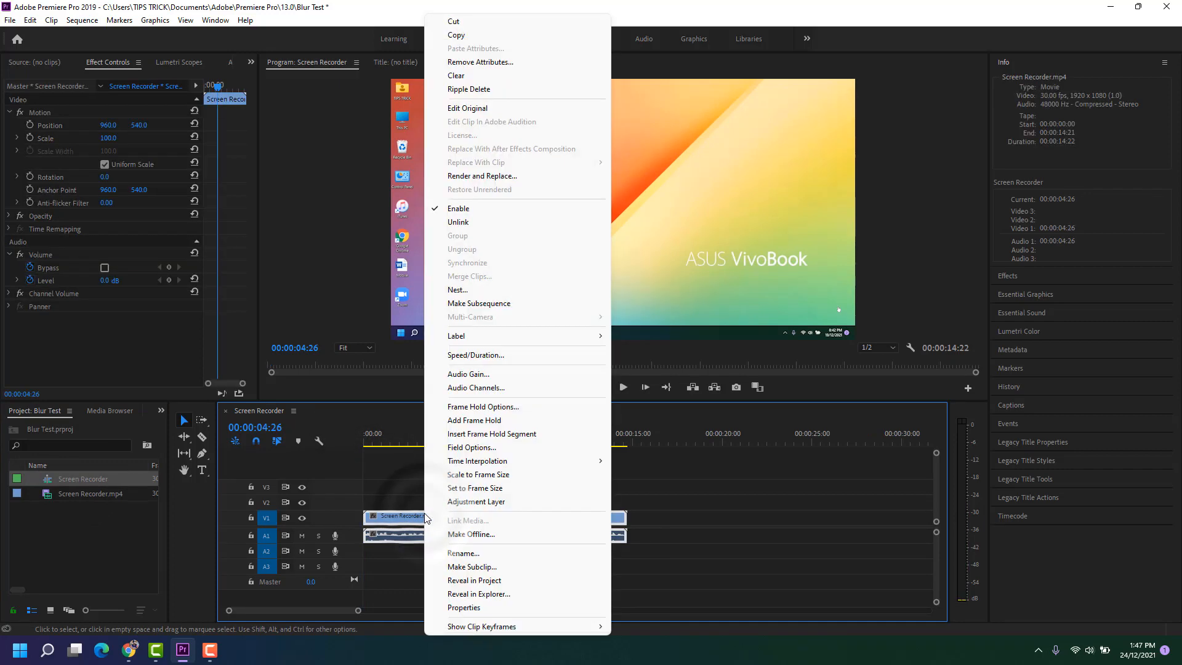
left_click(470, 222)
left_click(468, 537)
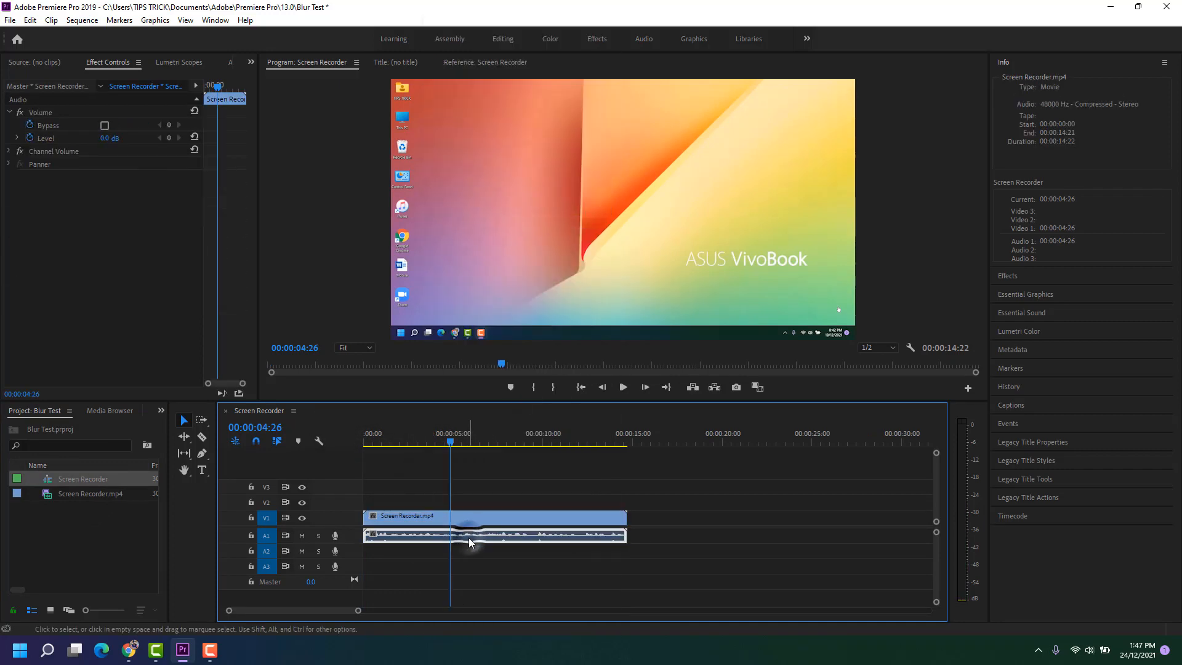
key("Delete")
Step: Play the sequence from the beginning, stop during the title overlay, and park the playhead at 00:00:08:05
left_click_drag(453, 442, 324, 496)
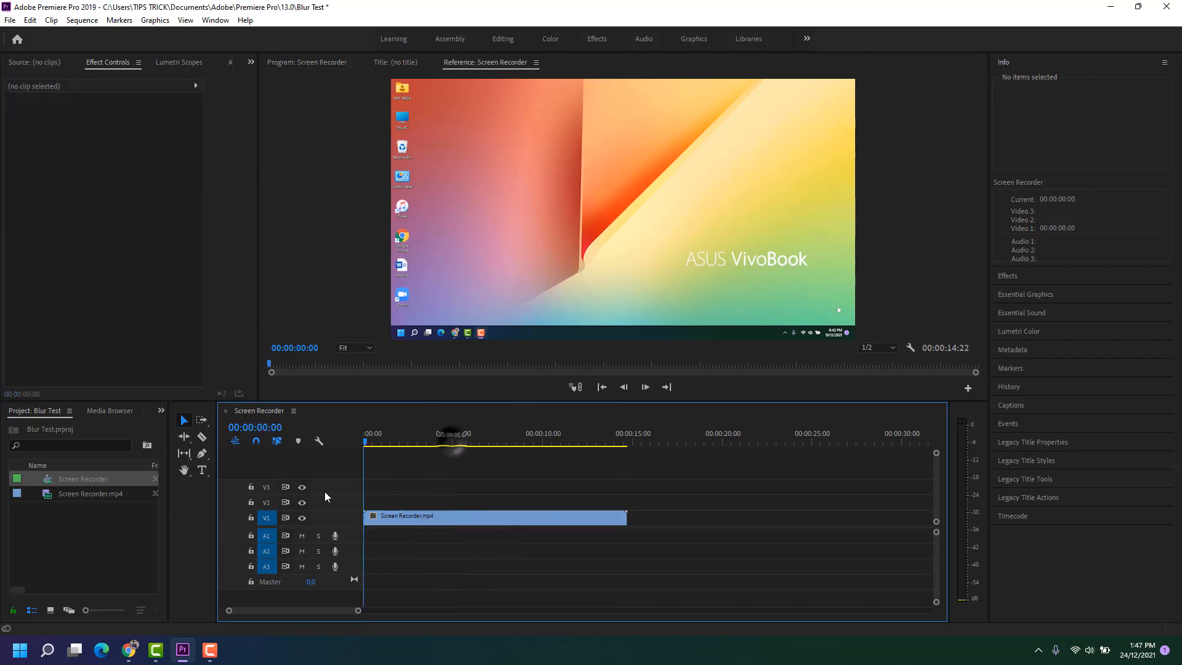
key("space")
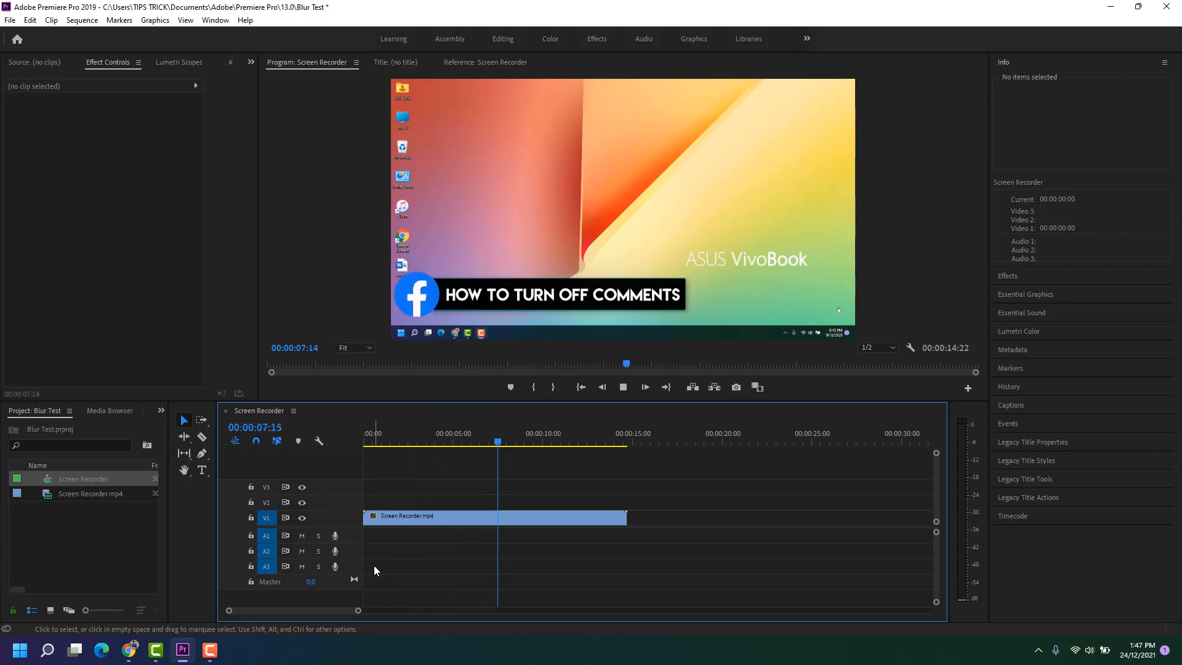
key("space")
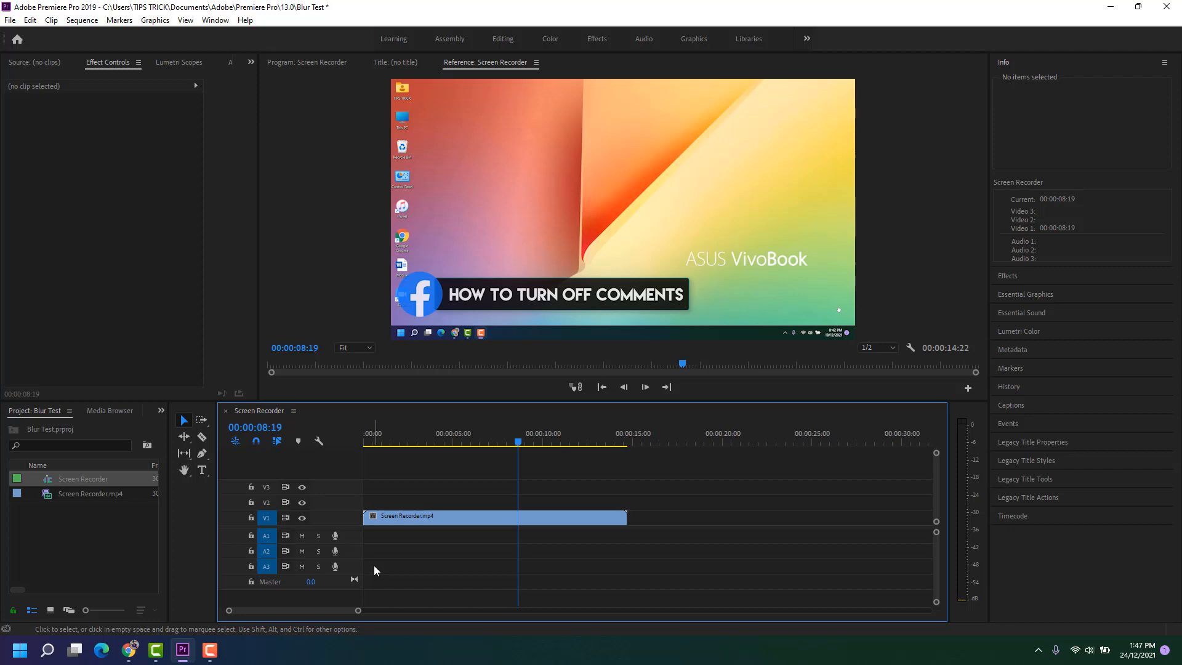
left_click_drag(521, 446, 509, 471)
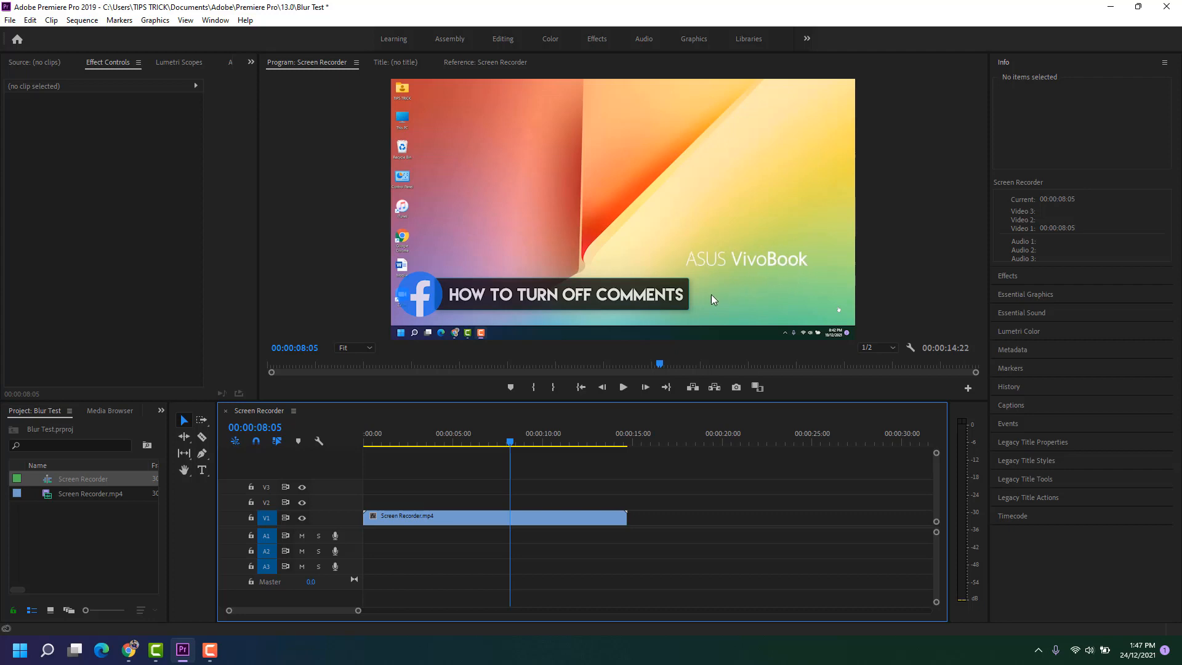
Step: Apply the Gaussian Blur video effect from Blur & Sharpen to the Screen Recorder.mp4 clip on V1
left_click(515, 518)
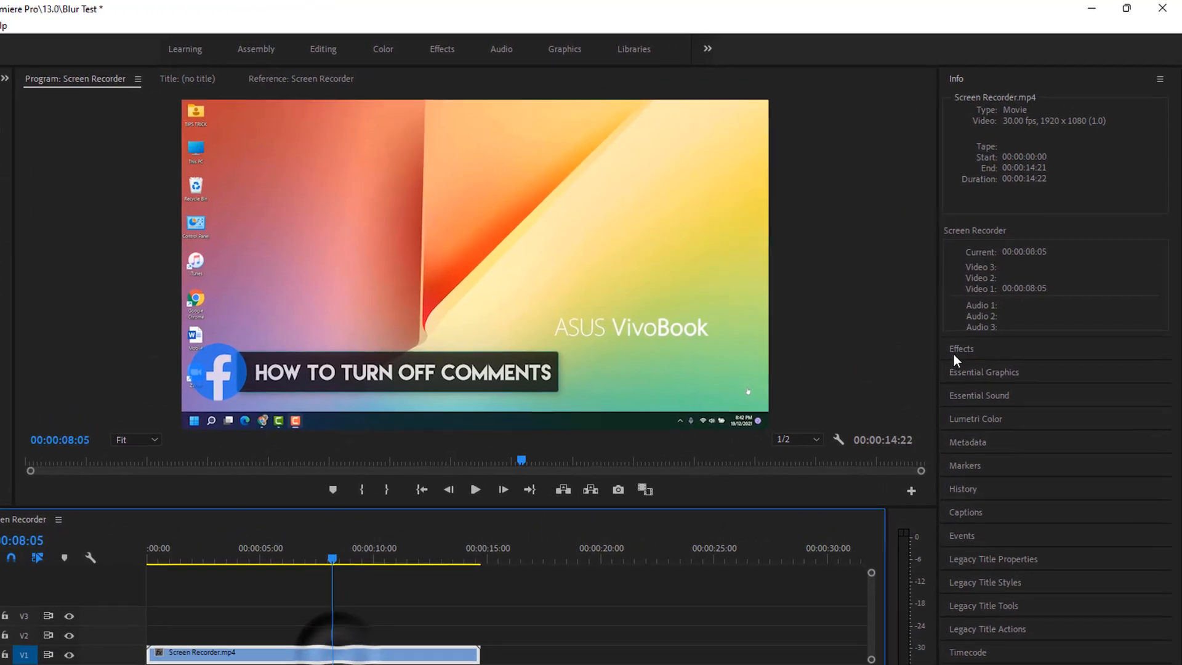
left_click(955, 355)
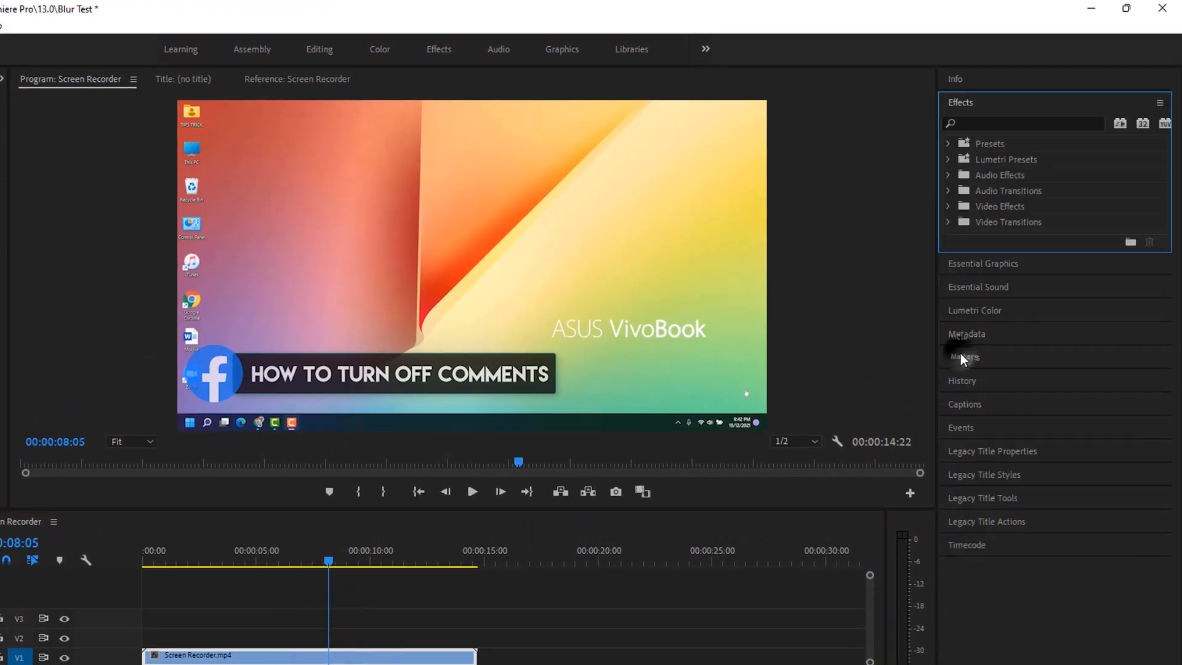
left_click(947, 206)
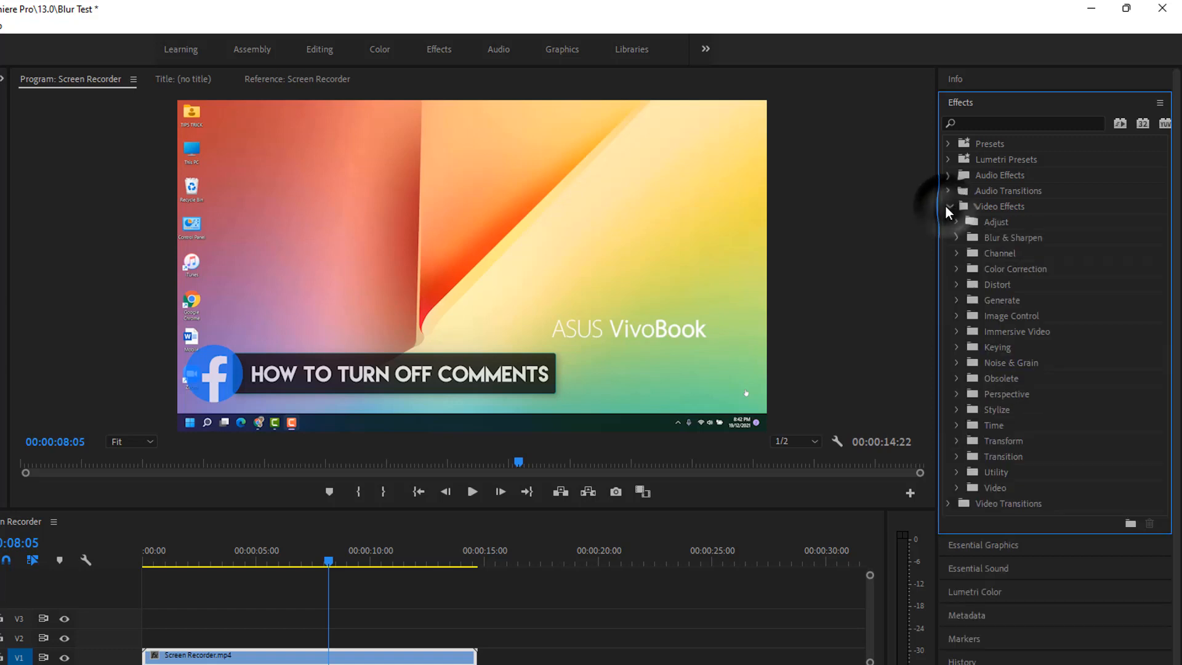
left_click(957, 237)
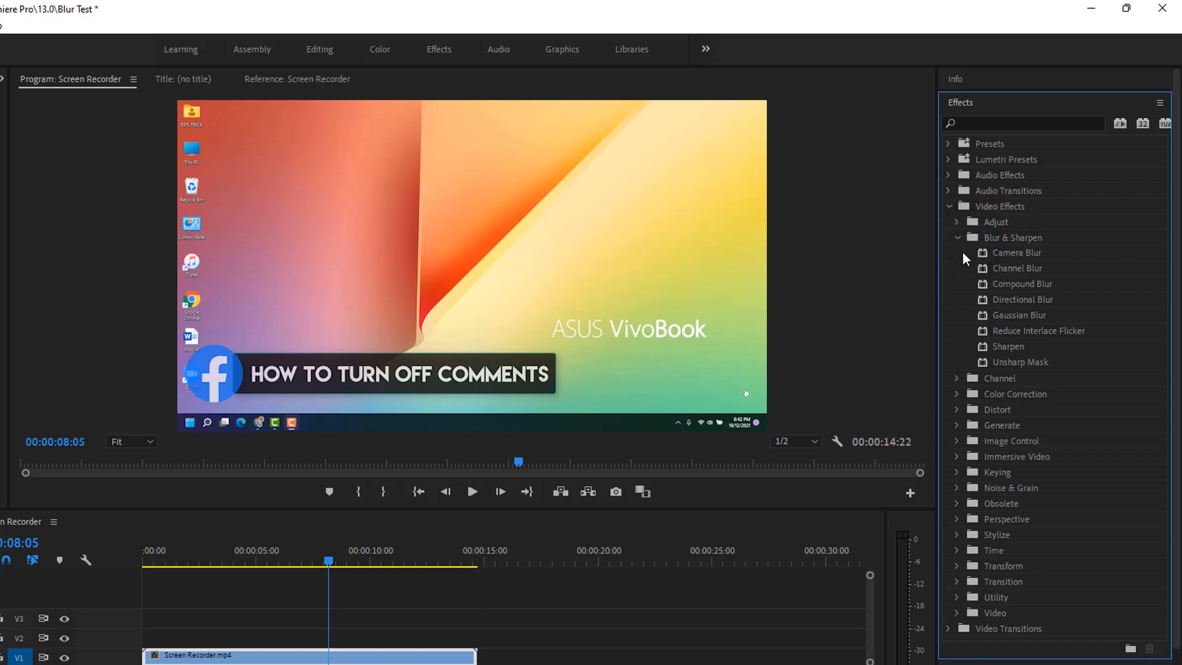
left_click(1015, 315)
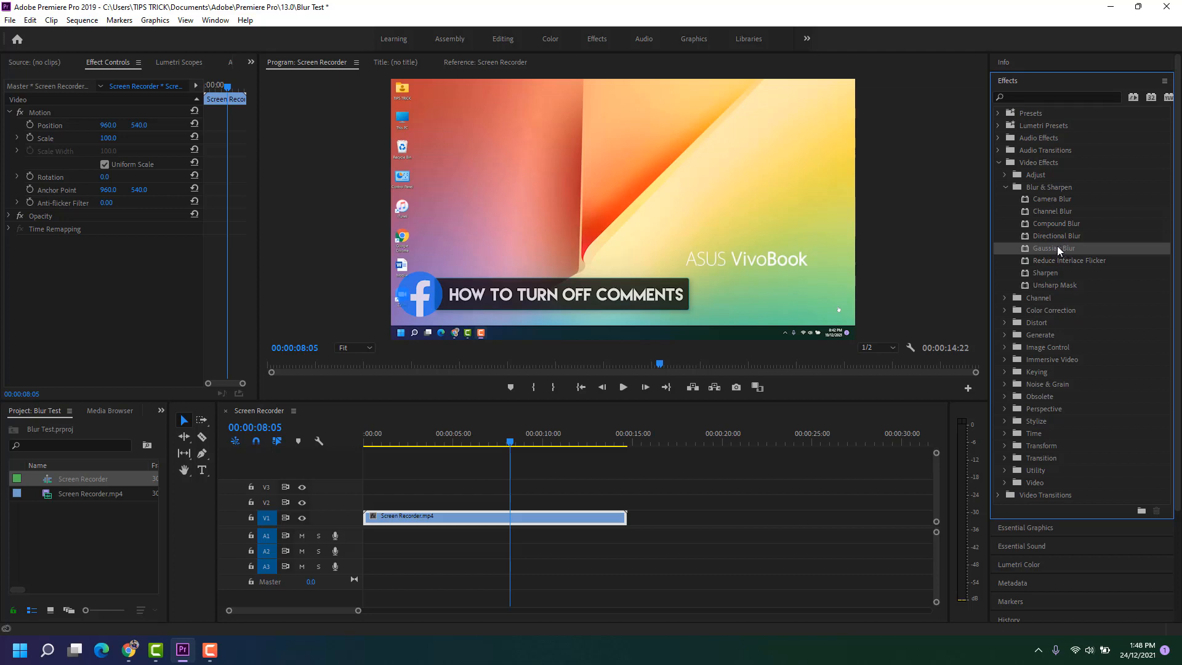
left_click_drag(1057, 246, 498, 521)
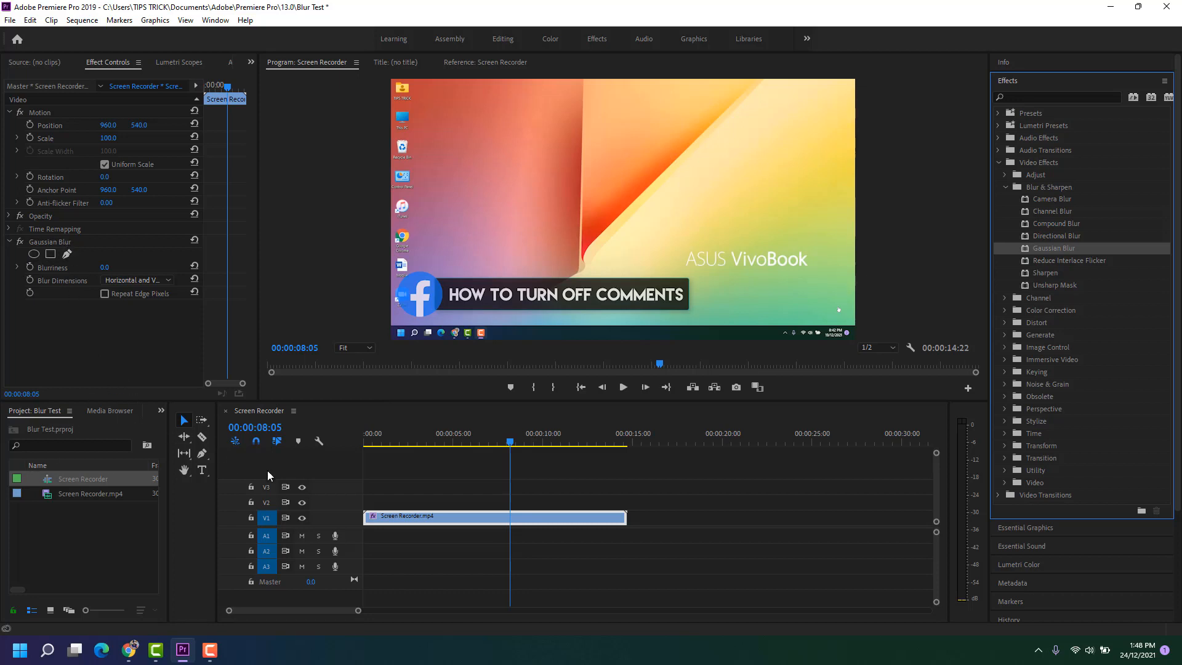
Step: Add a four-point rectangular mask to the clip's Gaussian Blur effect and move it over the ASUS VivoBook logo
double_click(505, 516)
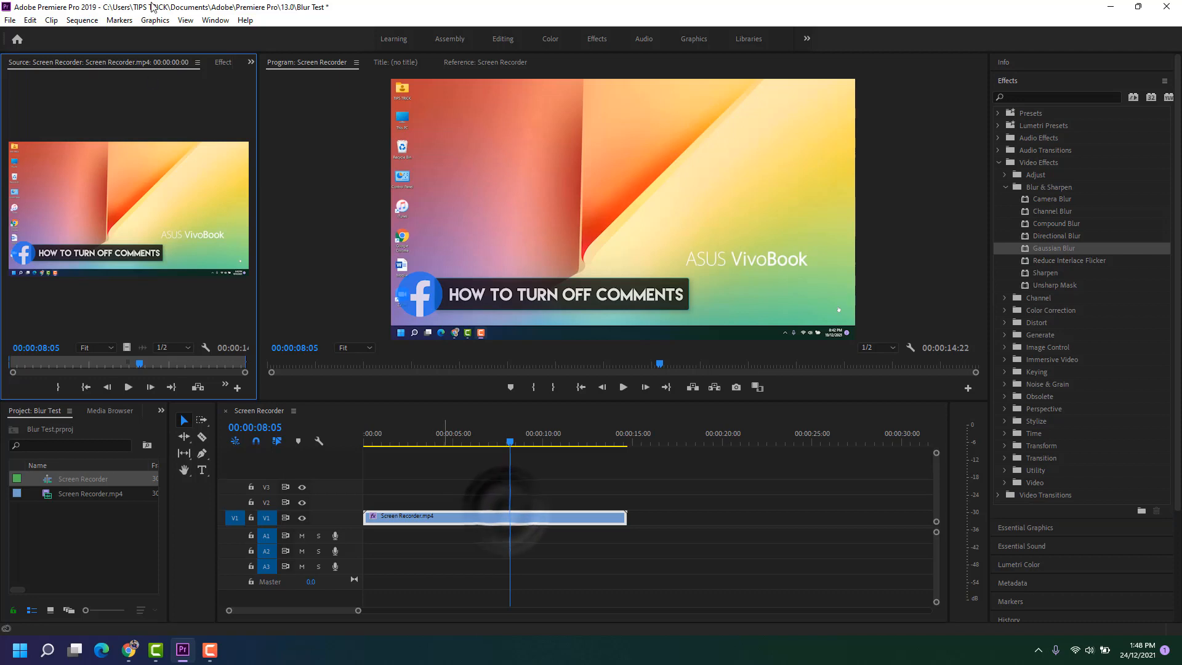
left_click(222, 63)
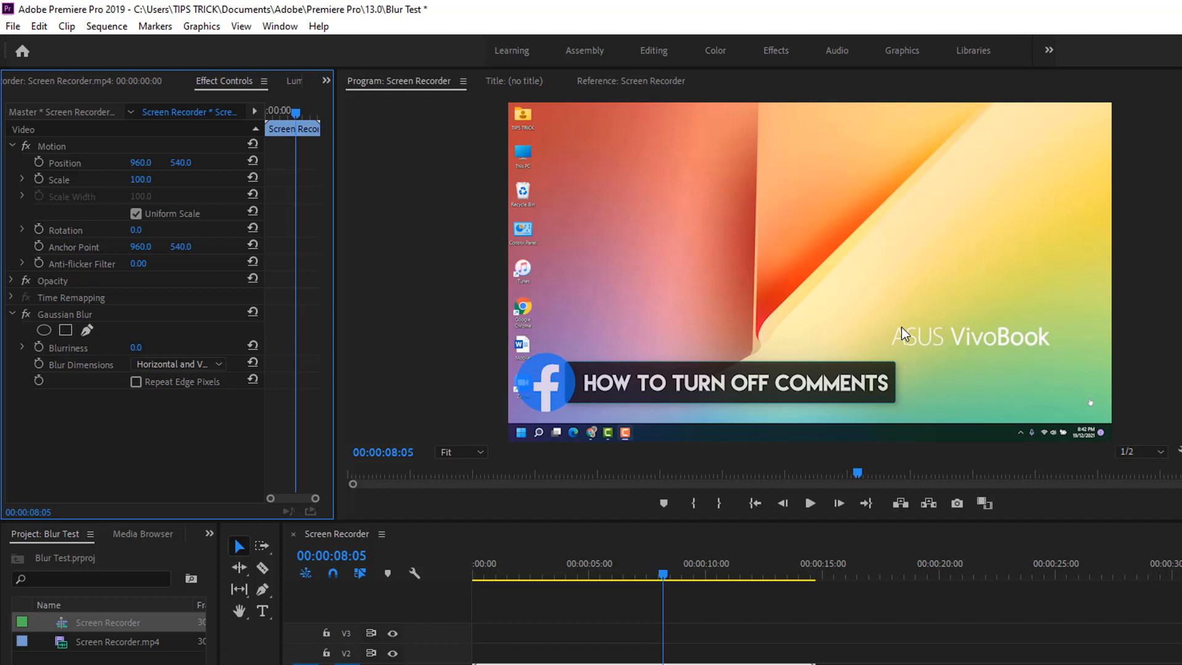
left_click(65, 330)
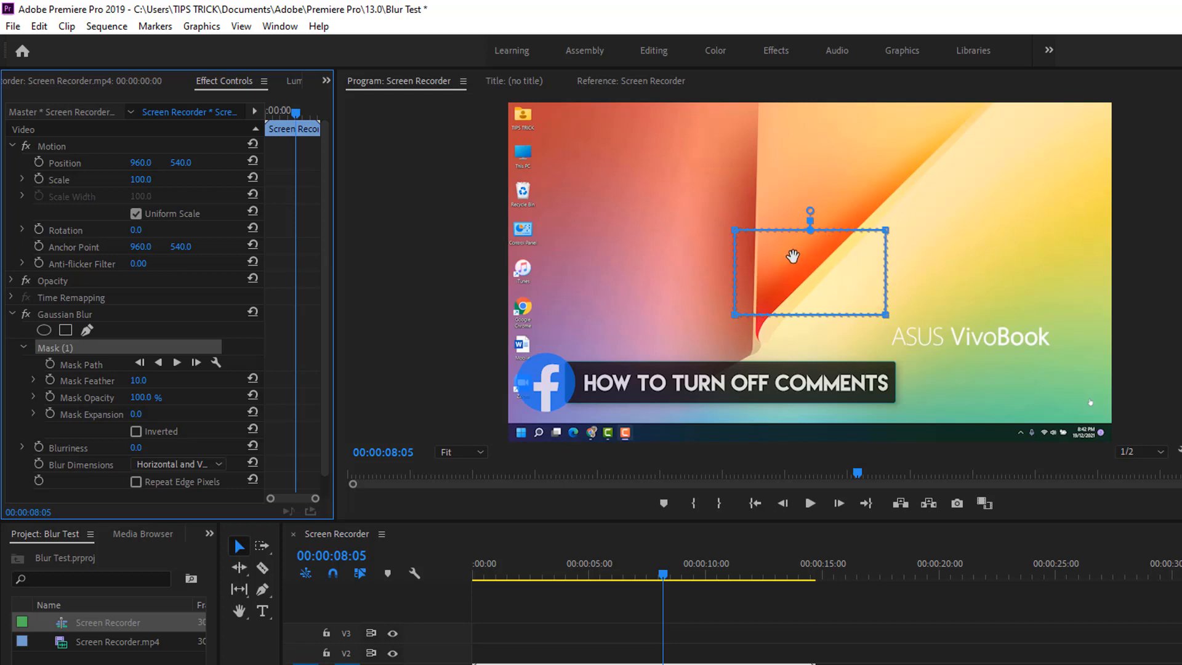
left_click_drag(773, 256, 926, 332)
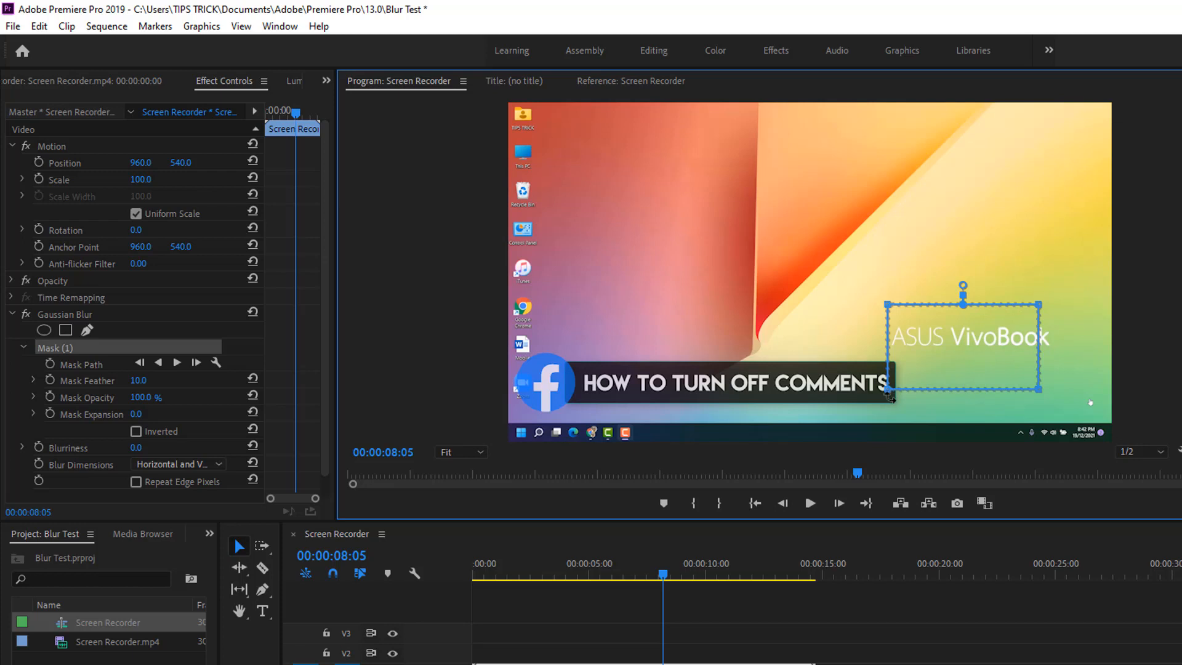
Step: Reshape the Gaussian Blur mask by adjusting its corner points so it closely encloses the ASUS VivoBook logo
left_click_drag(1040, 394, 1072, 365)
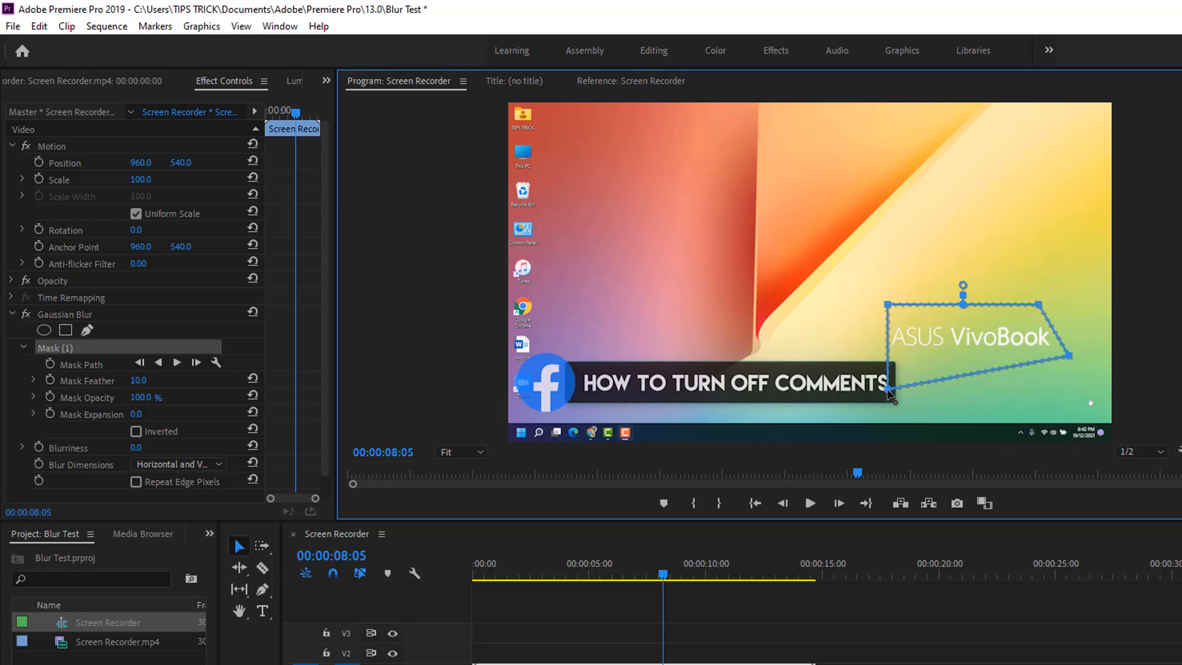
left_click_drag(887, 389, 888, 358)
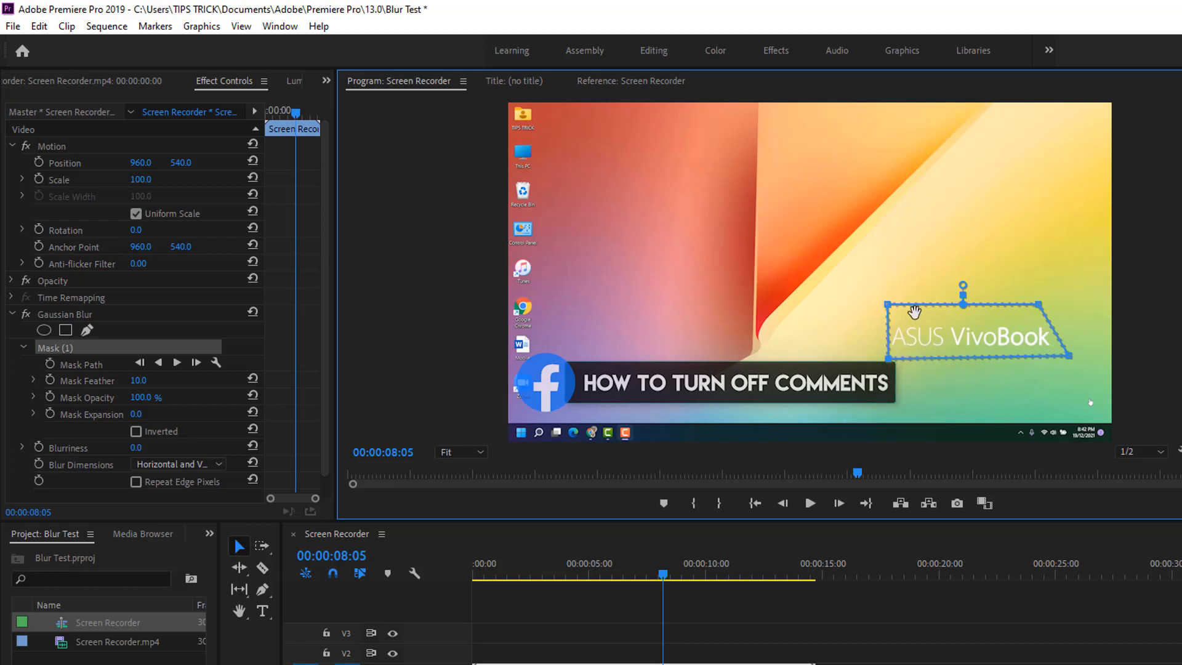
left_click_drag(891, 309, 890, 324)
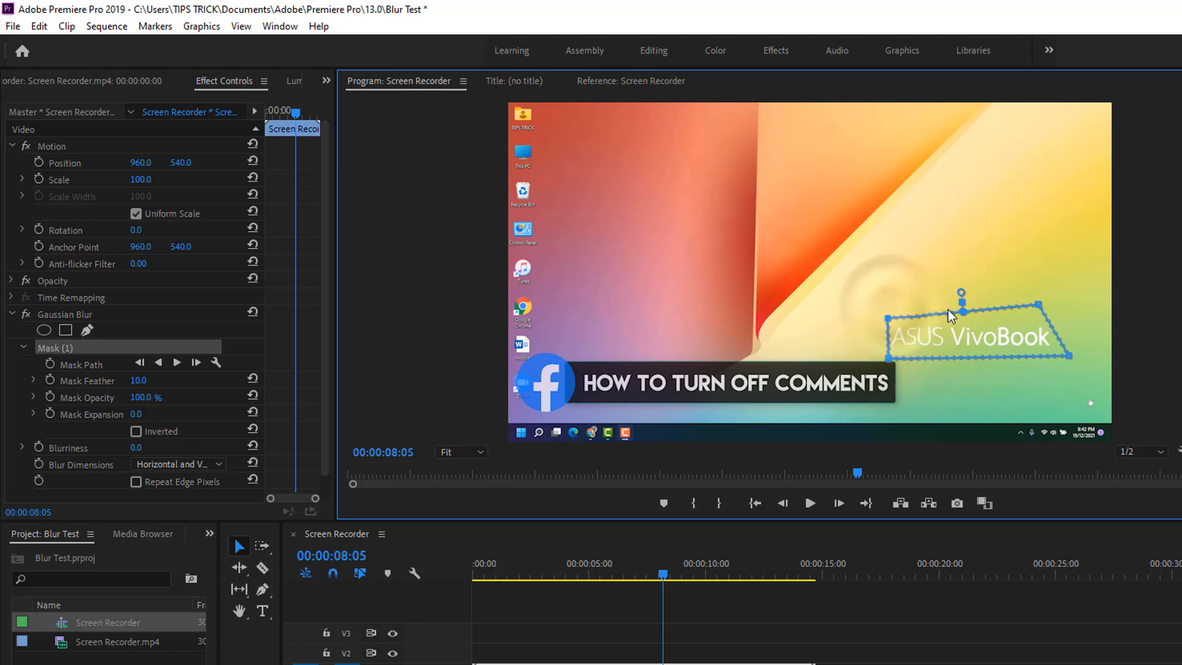
left_click_drag(1038, 306, 1056, 317)
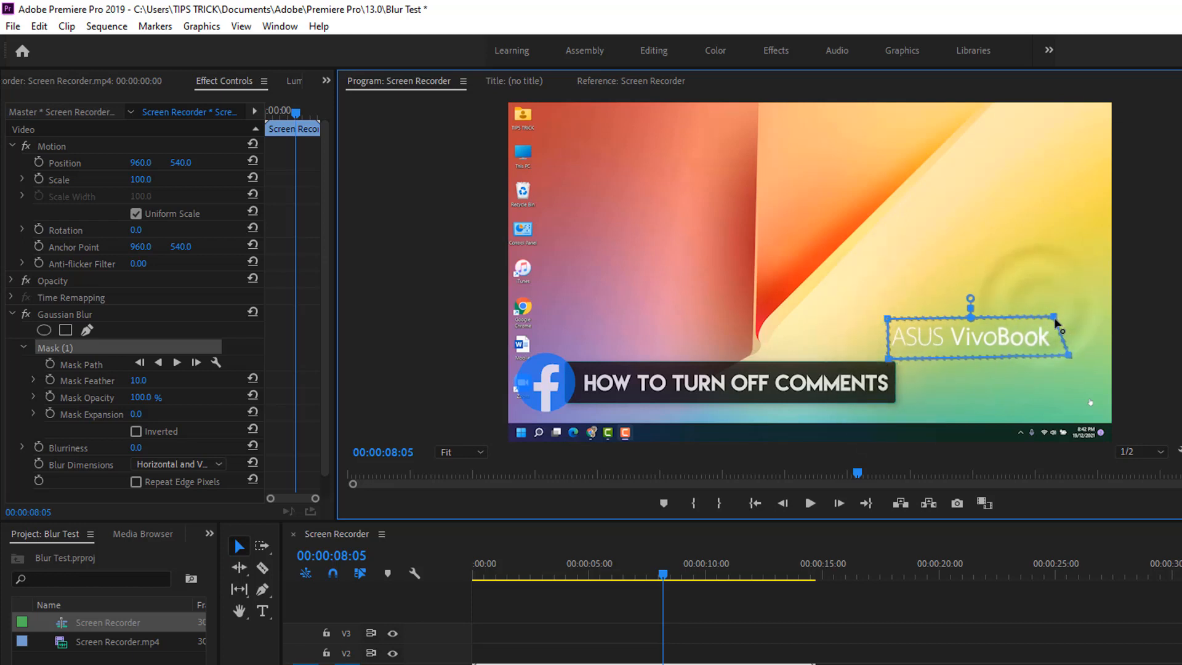
left_click_drag(1074, 359, 1066, 359)
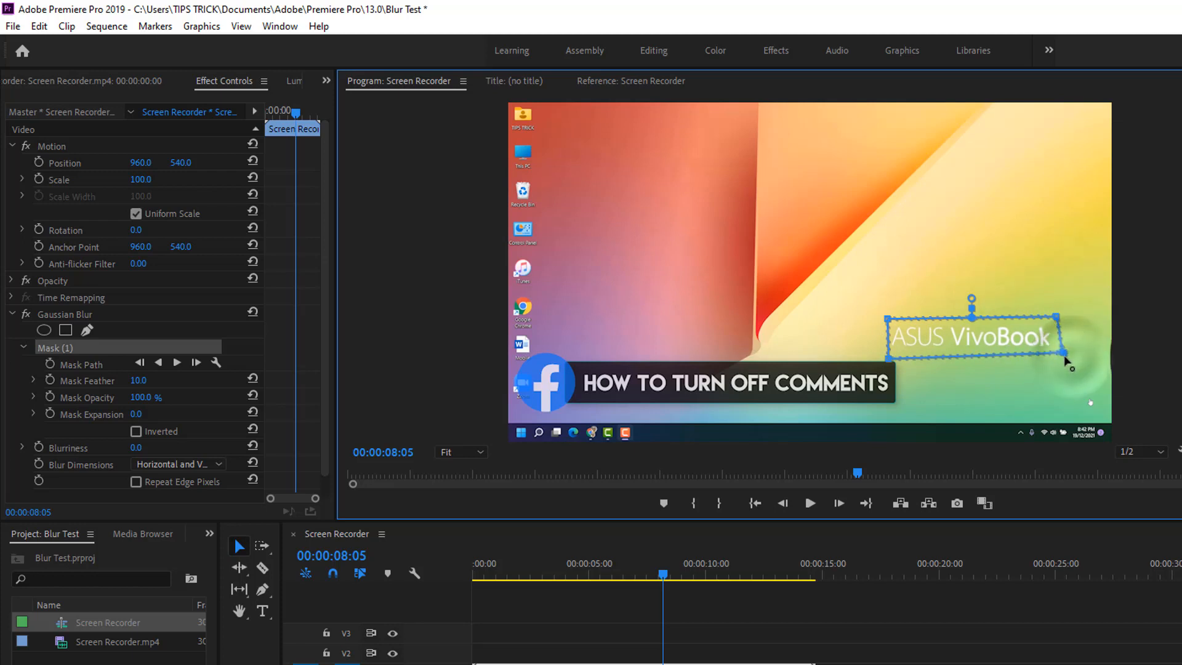
left_click_drag(892, 364, 890, 357)
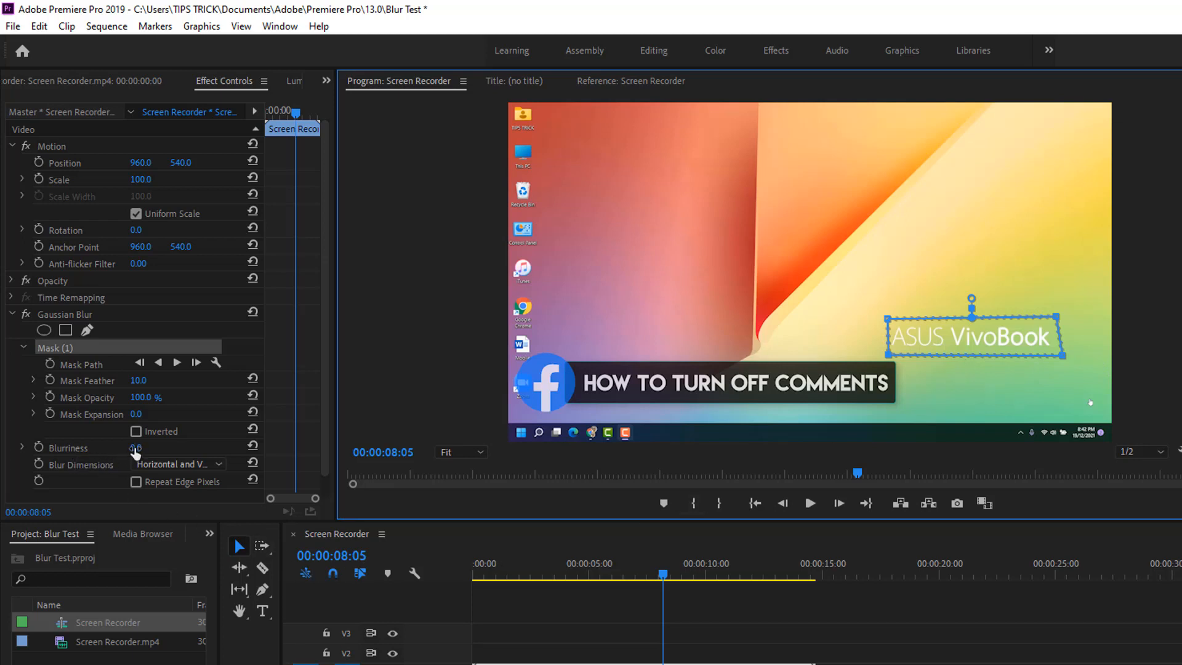
Step: Try different Gaussian Blur blurriness levels on the masked logo, such as 49, 150 and 25
left_click_drag(134, 452, 162, 452)
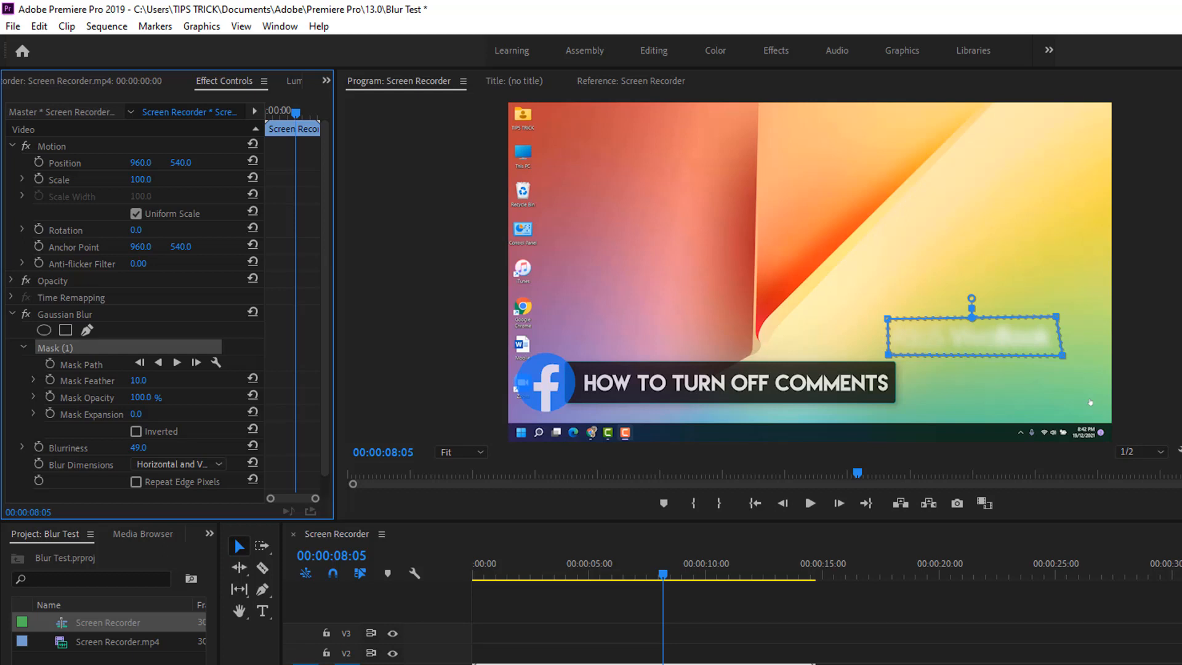
left_click_drag(164, 453, 183, 453)
left_click_drag(191, 452, 237, 453)
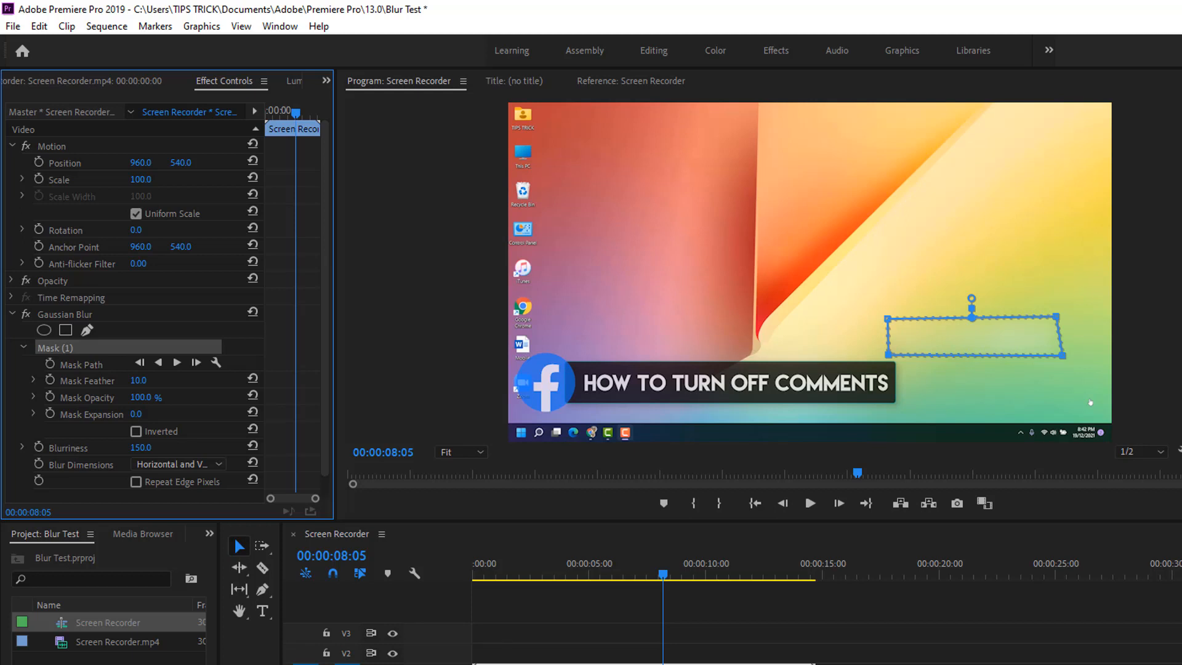
left_click_drag(216, 452, 150, 452)
left_click(111, 662)
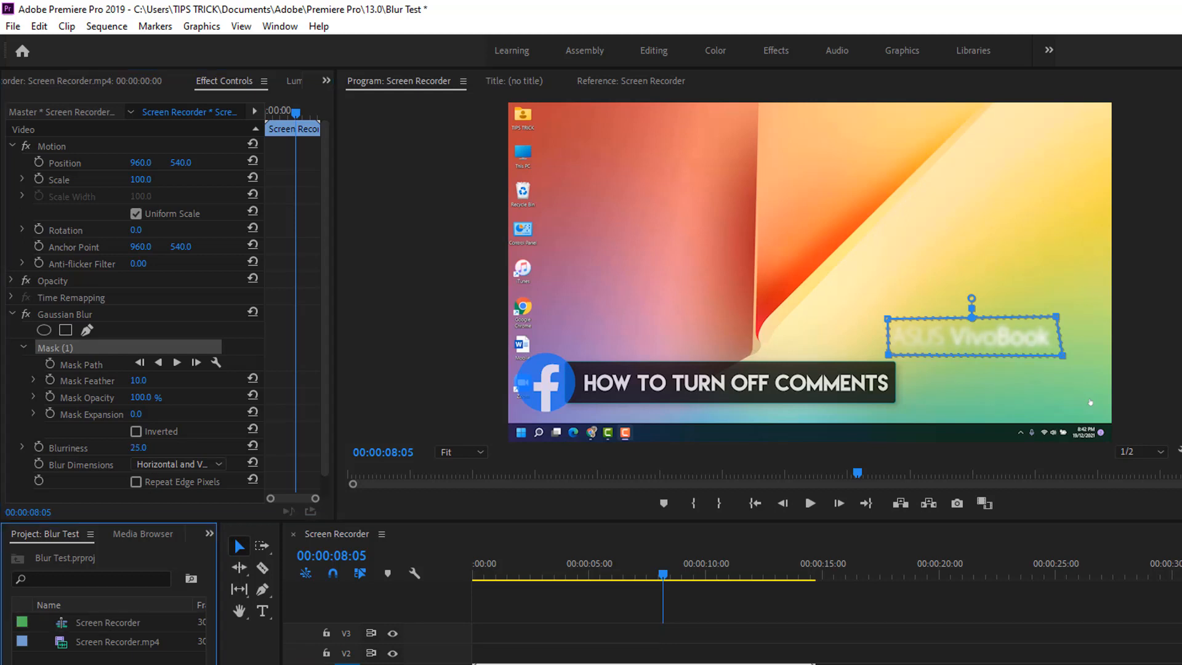
Step: Set the Gaussian Blur's Blurriness to 50
left_click(138, 448)
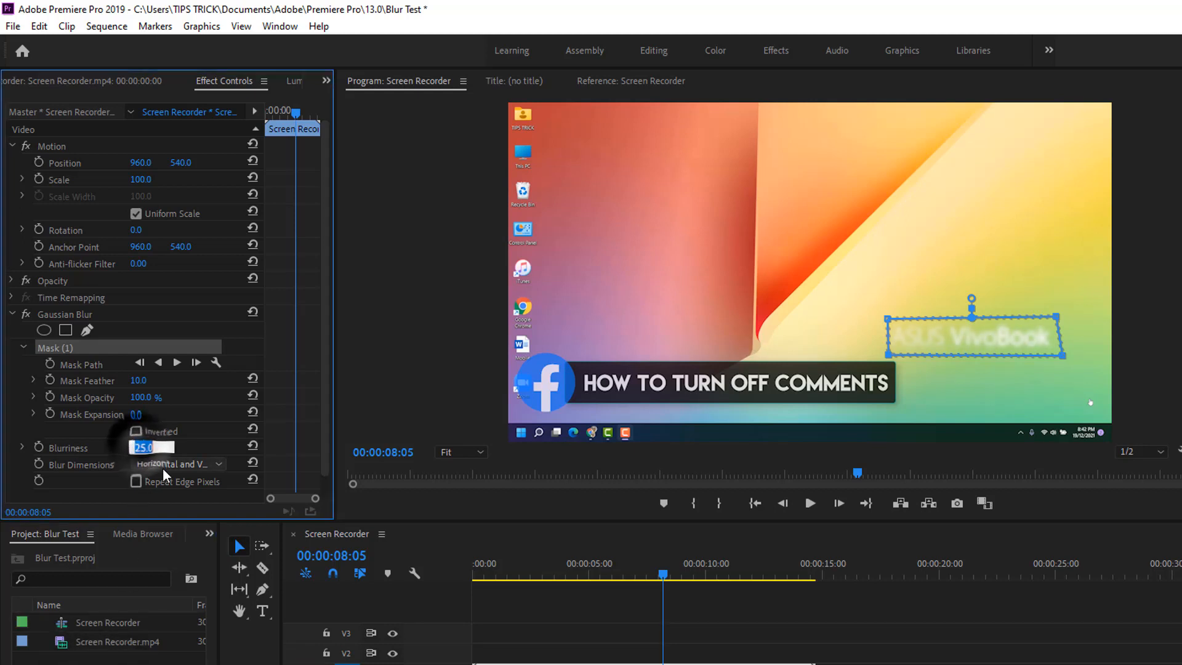
type("50")
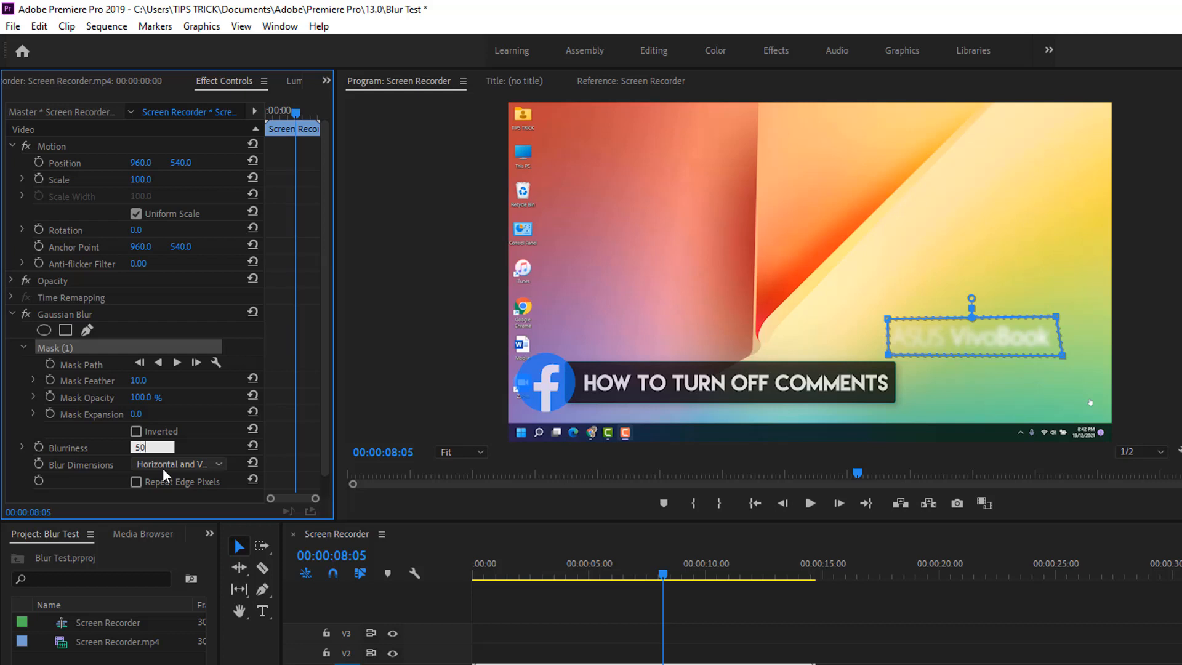
key("Return")
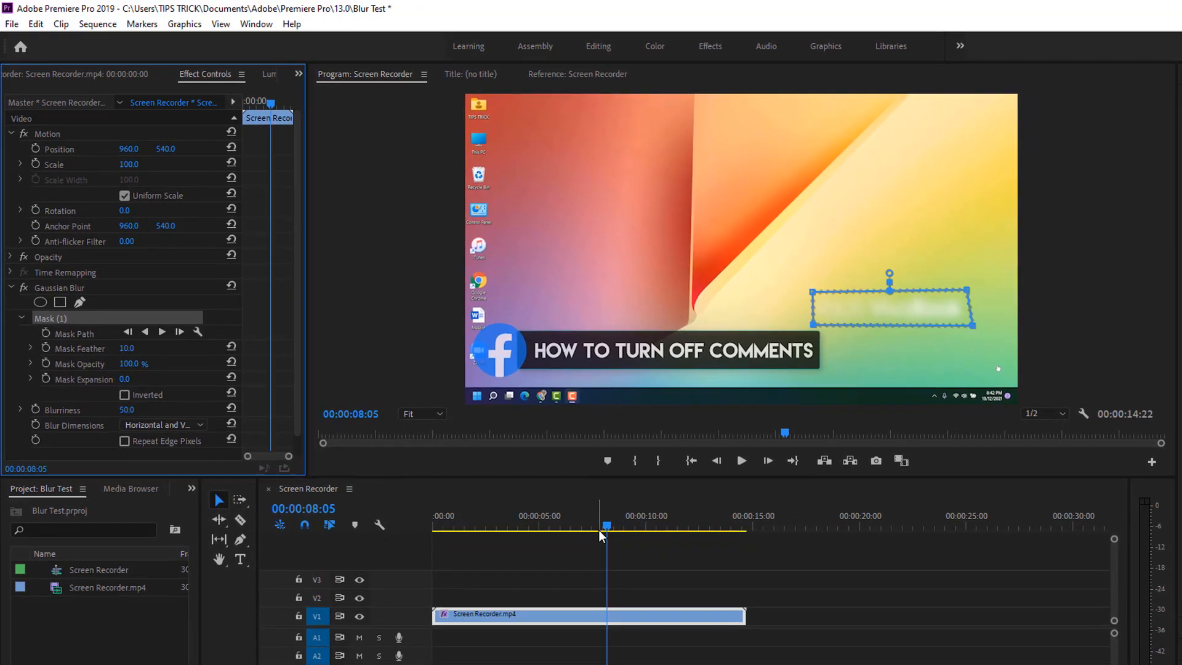
Step: Return to the start of the sequence and play several seconds to check the blurred logo
left_click(523, 554)
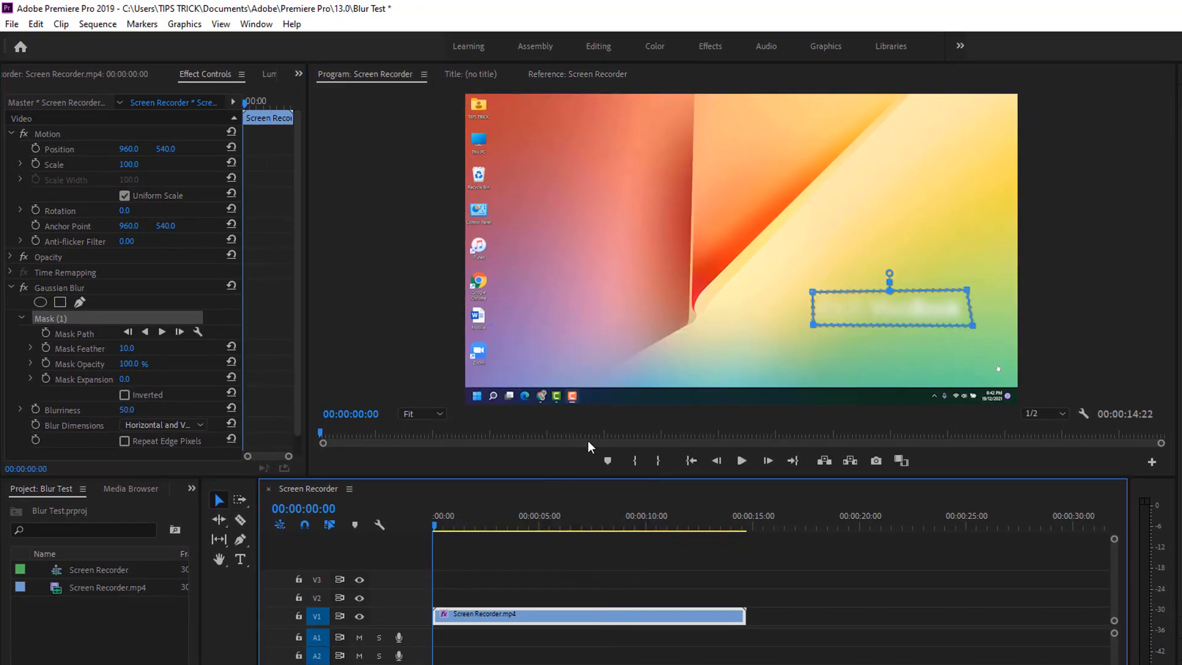
key("space")
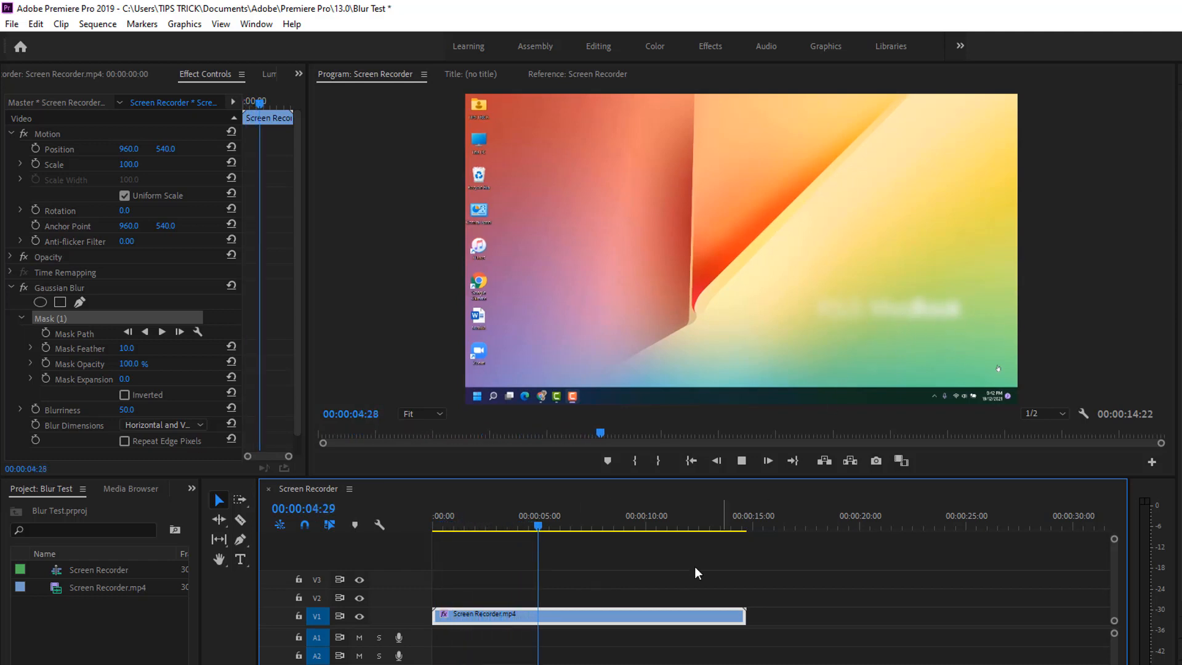
key("space")
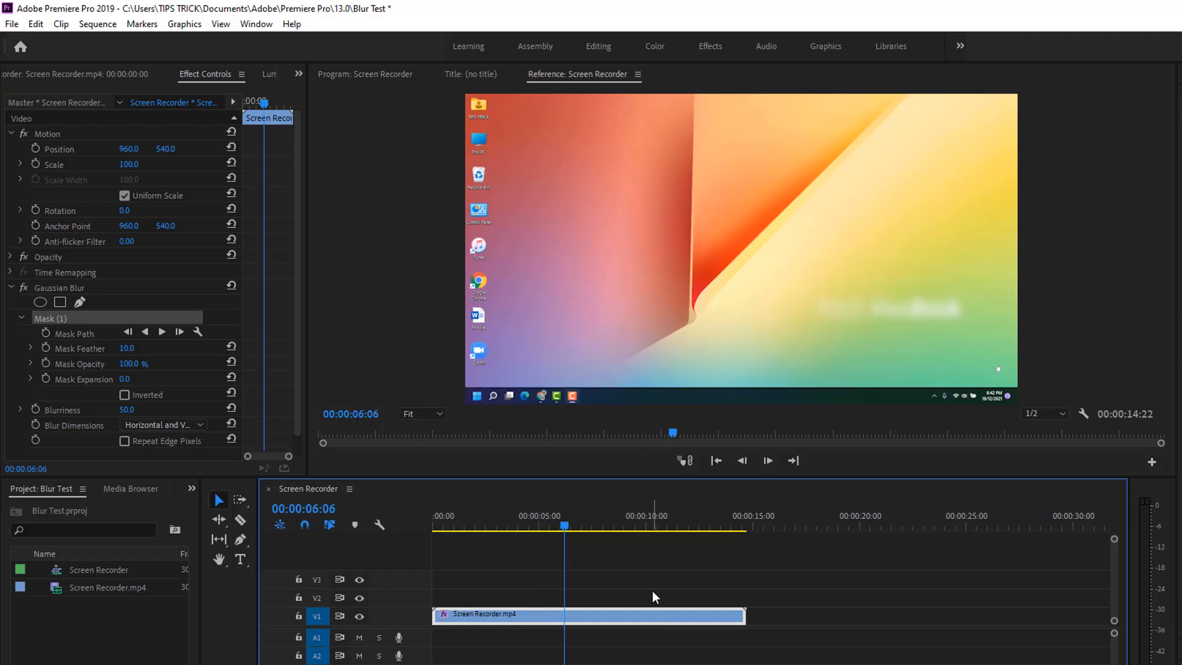